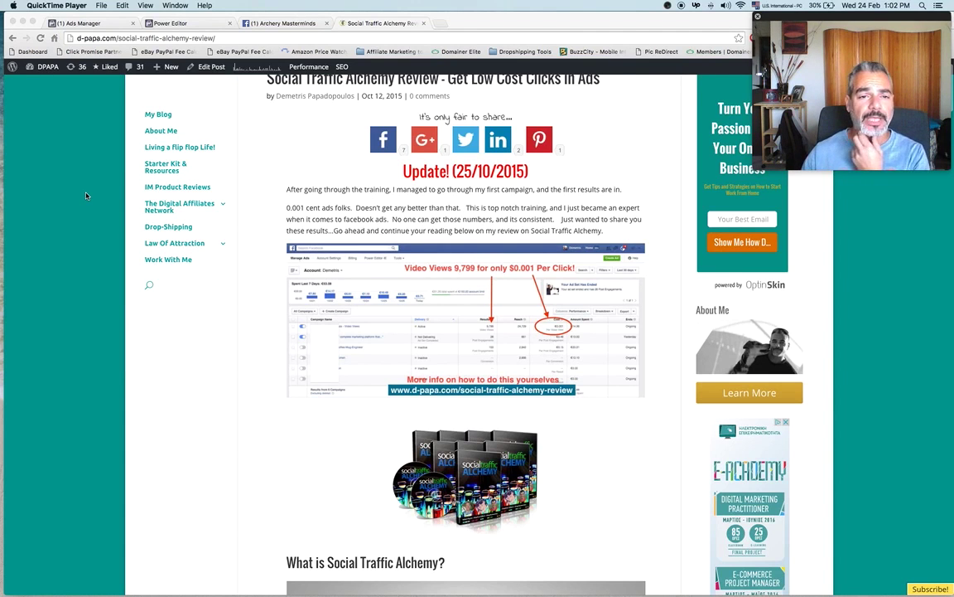
- Switch to the Archery Masterminds page and scroll to its video post with 16,922 people reached
left_click(276, 25)
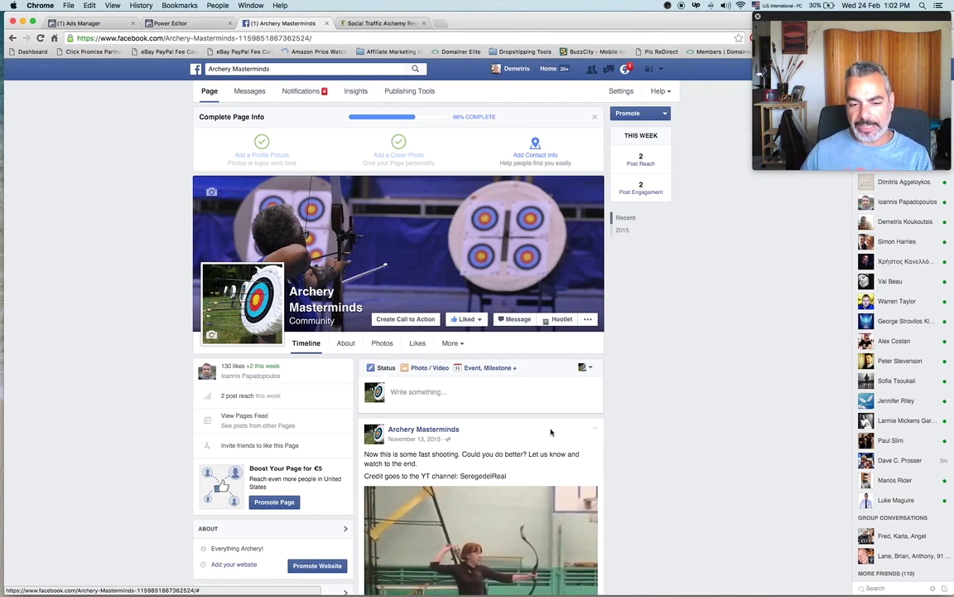
scroll(547, 431, "down", 2)
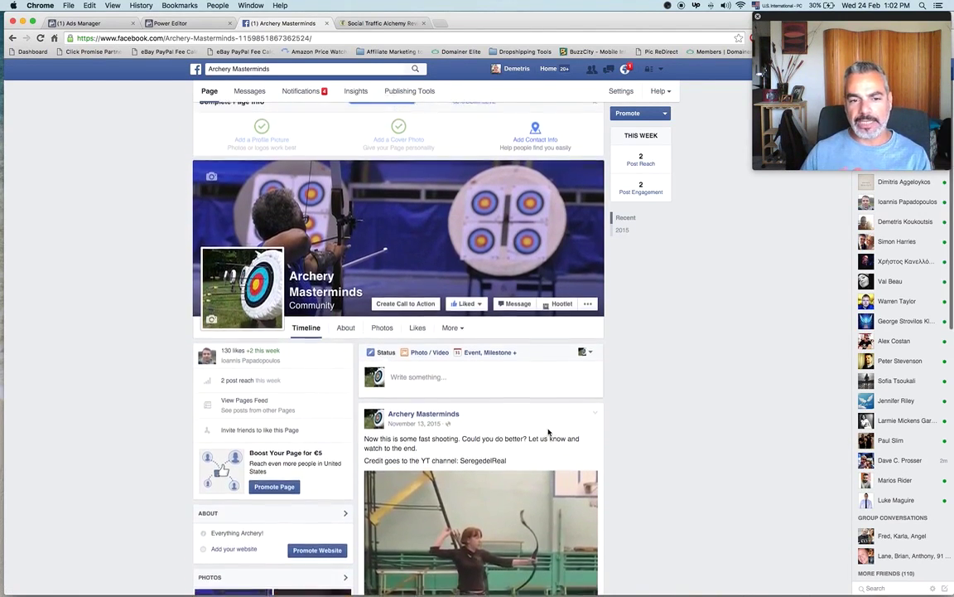
scroll(548, 431, "down", 1)
scroll(548, 431, "down", 5)
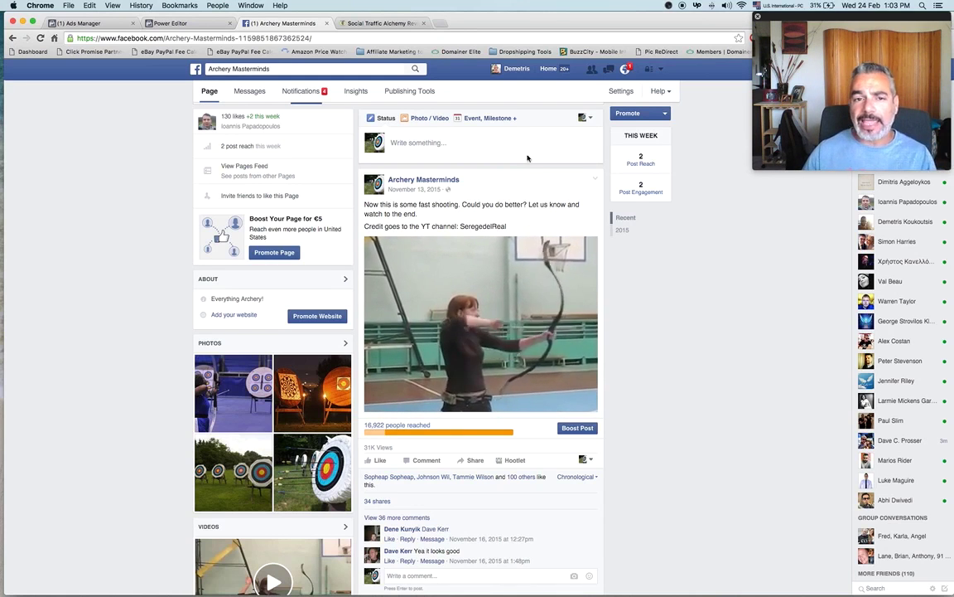
- Load en.savefrom.net in a new browser tab, leaving another blank tab ready
left_click(440, 22)
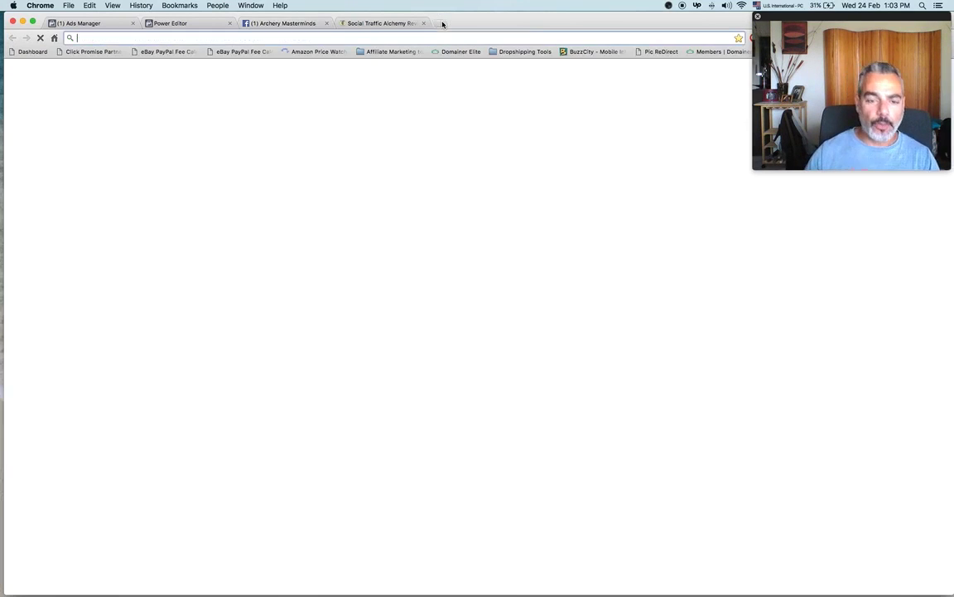
type("en.savefrom.net")
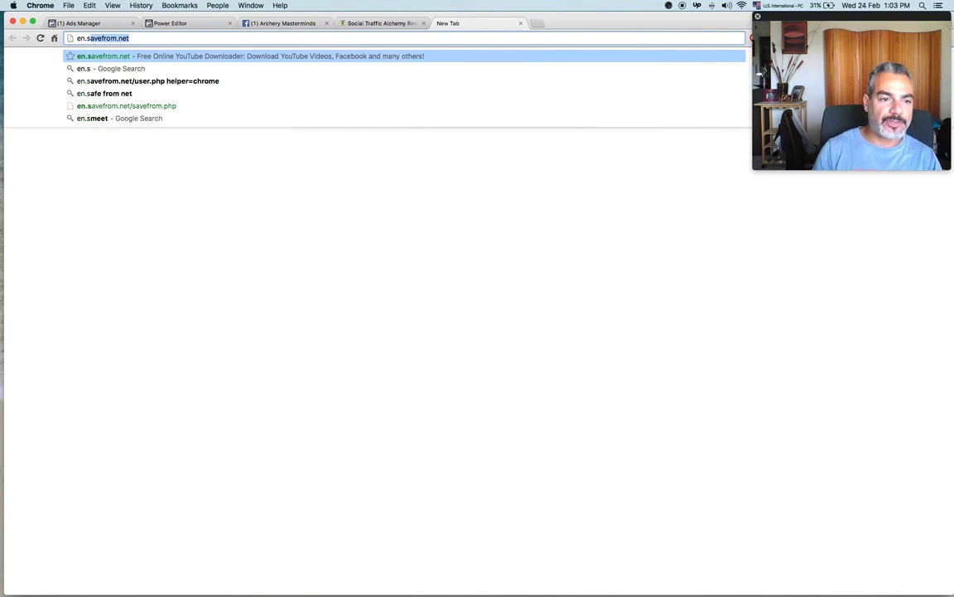
key("Return")
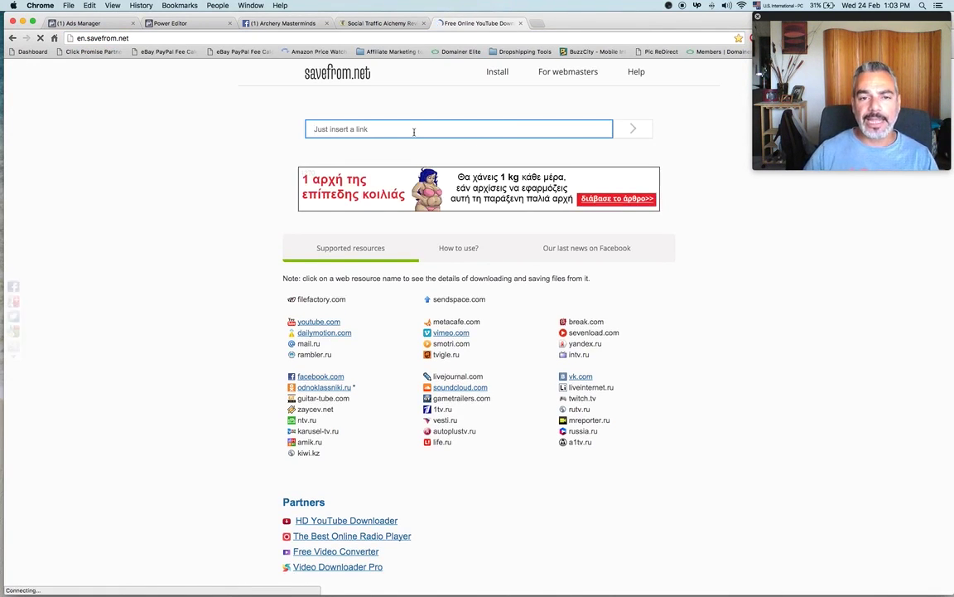
left_click(537, 24)
- Load youtube.com, open the Tony Robbins Business Mastery video, and copy its URL
type("youtube.com")
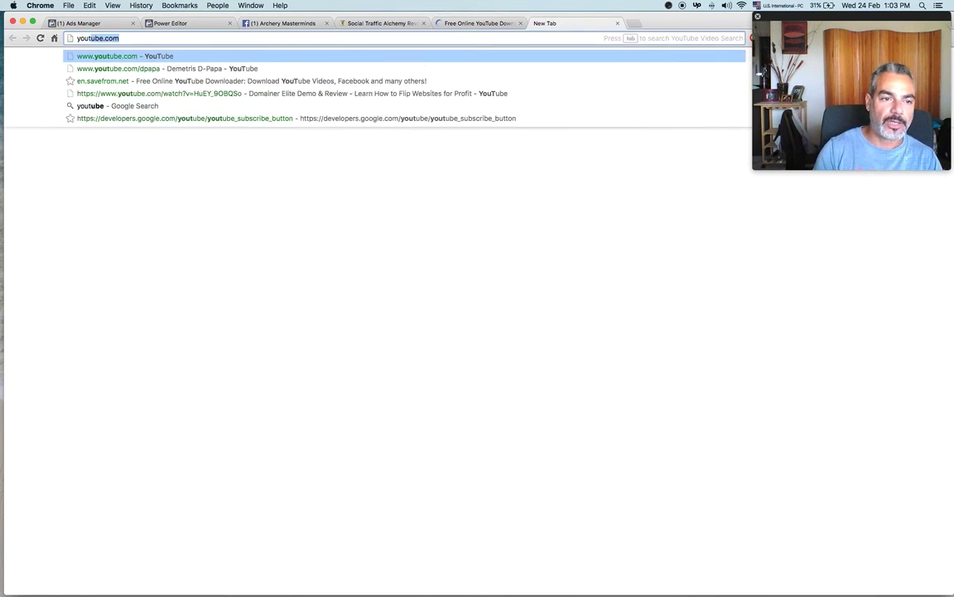
key("Return")
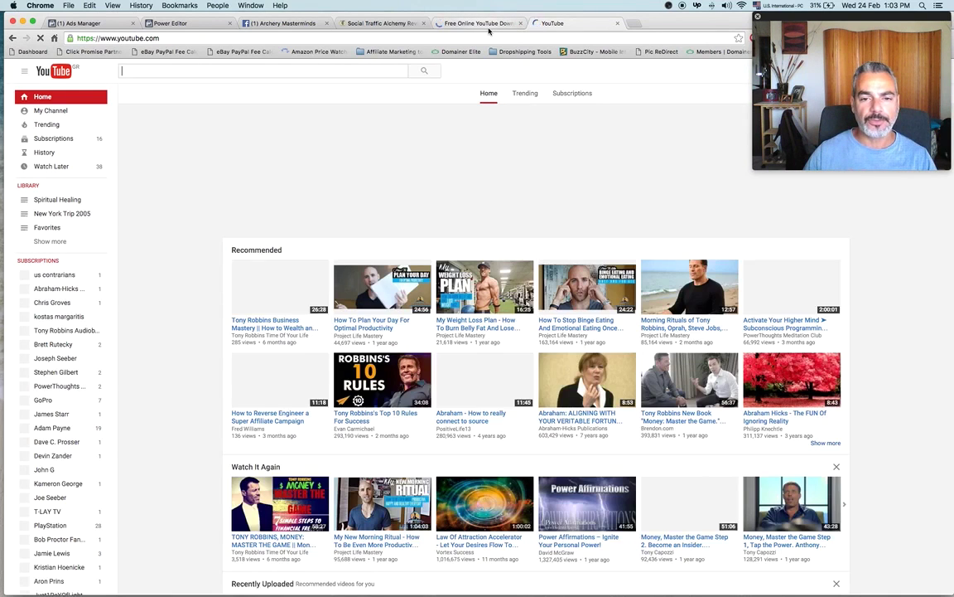
left_click(264, 326)
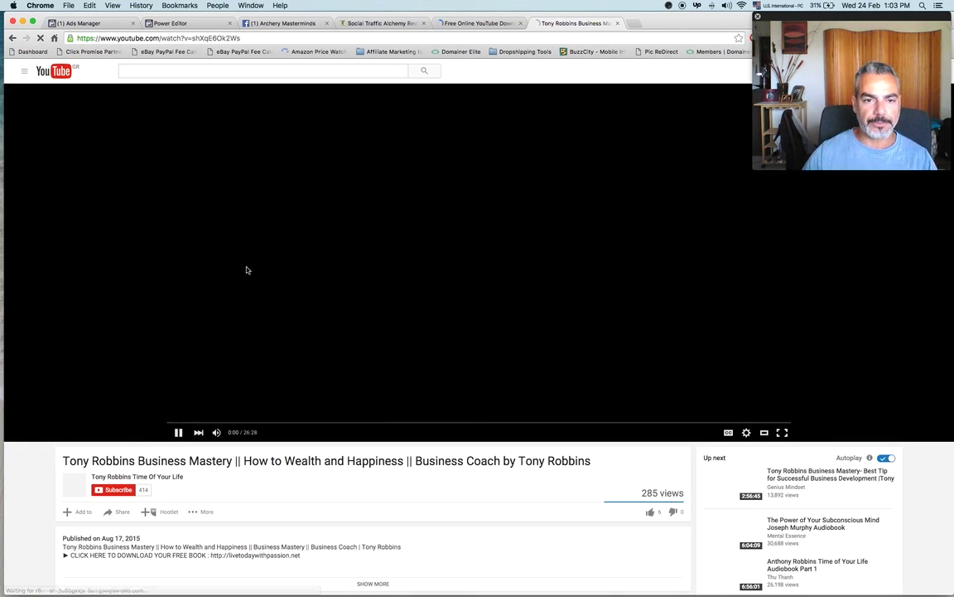
right_click(199, 41)
left_click(213, 53)
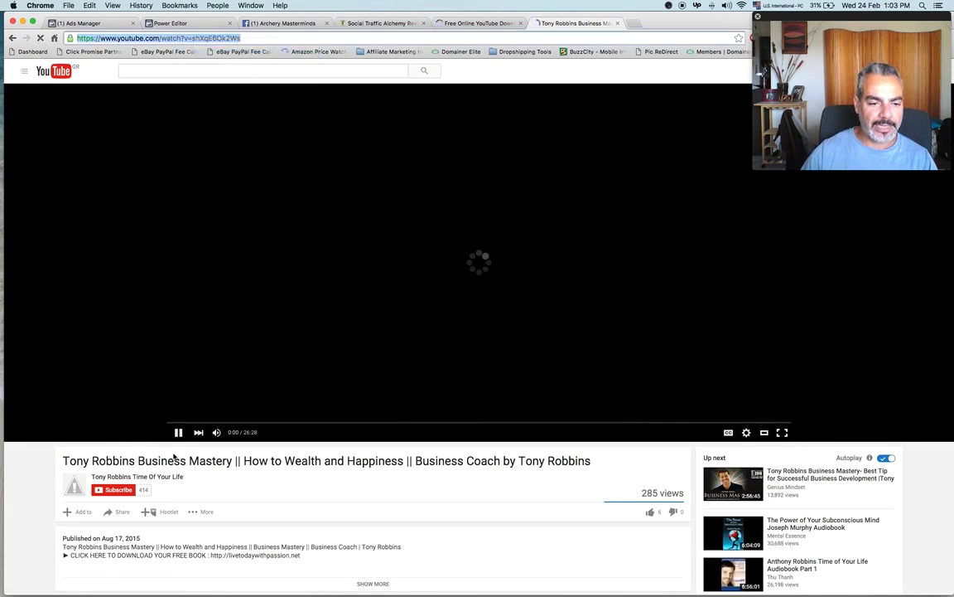
- Paste the Tony Robbins video link into savefrom.net, fetch it keeping MP4 360p, then return to Facebook
left_click(476, 22)
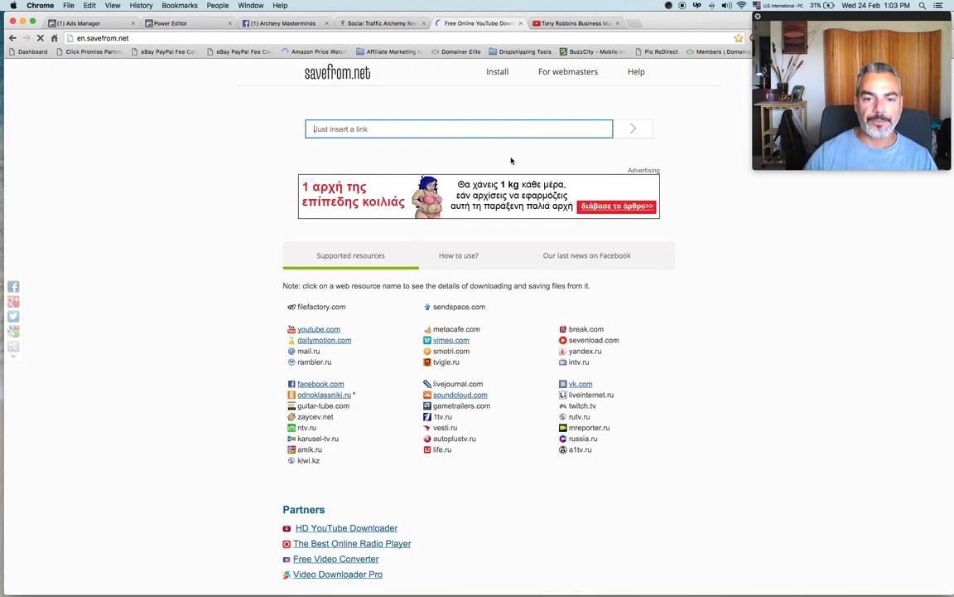
key("ctrl+v")
left_click(636, 131)
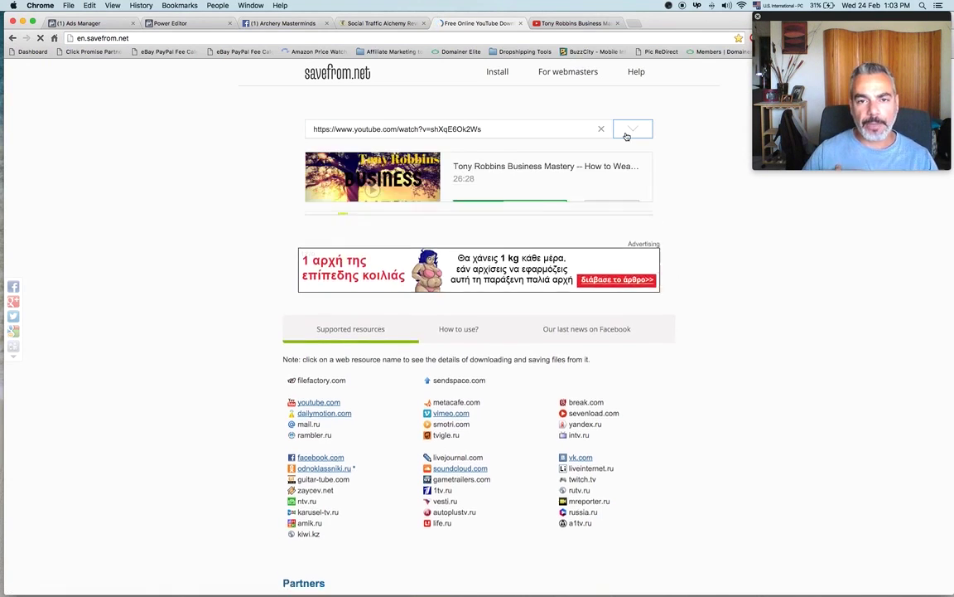
left_click(543, 208)
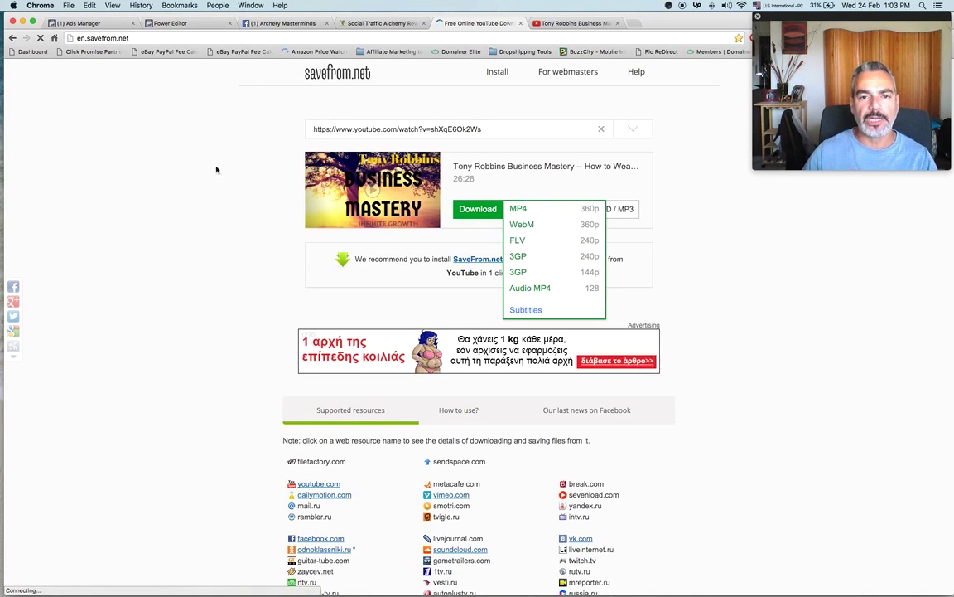
left_click(197, 154)
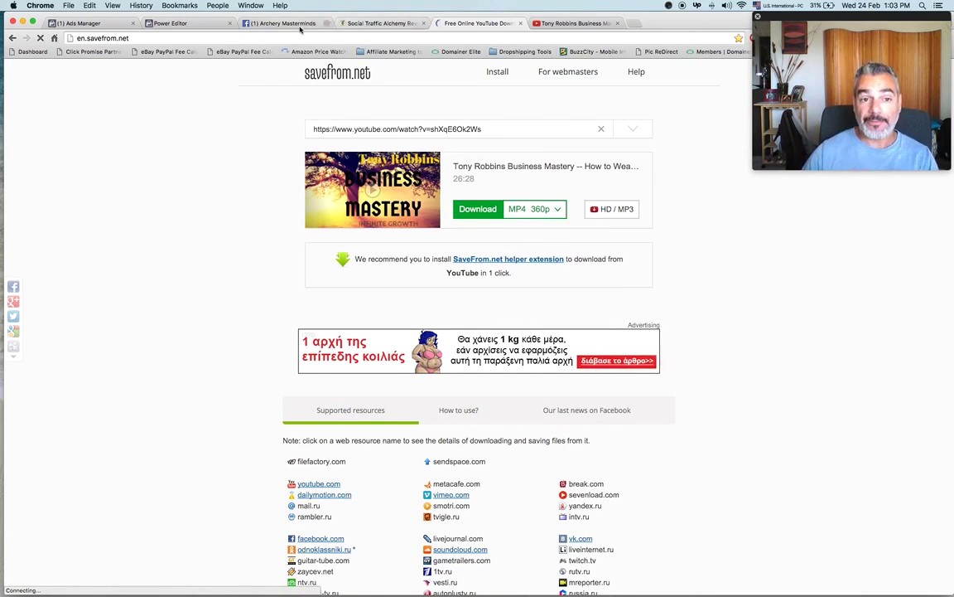
left_click(274, 23)
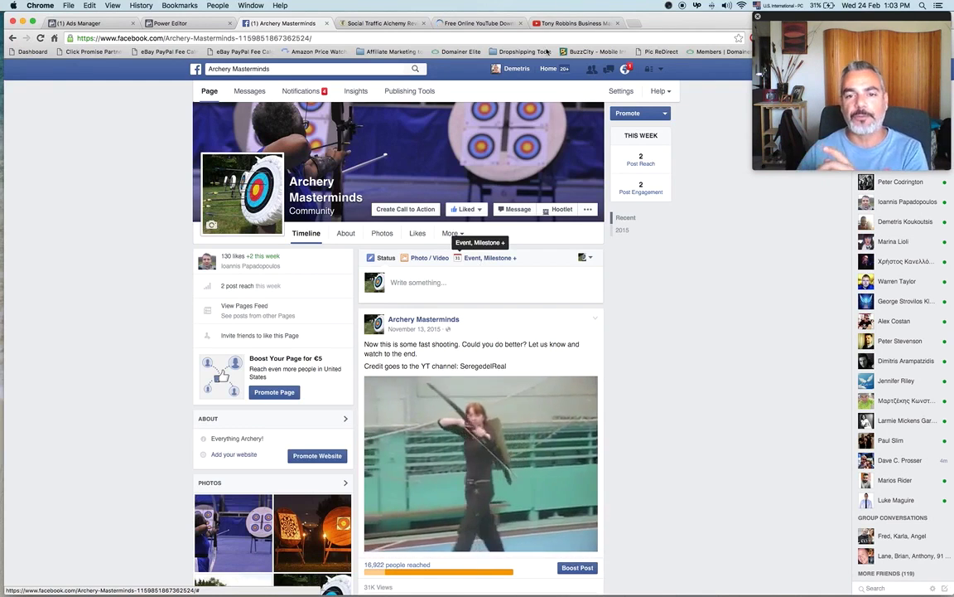
- Start a new page post, then cycle through the open tabs back to Archery Masterminds
left_click(474, 275)
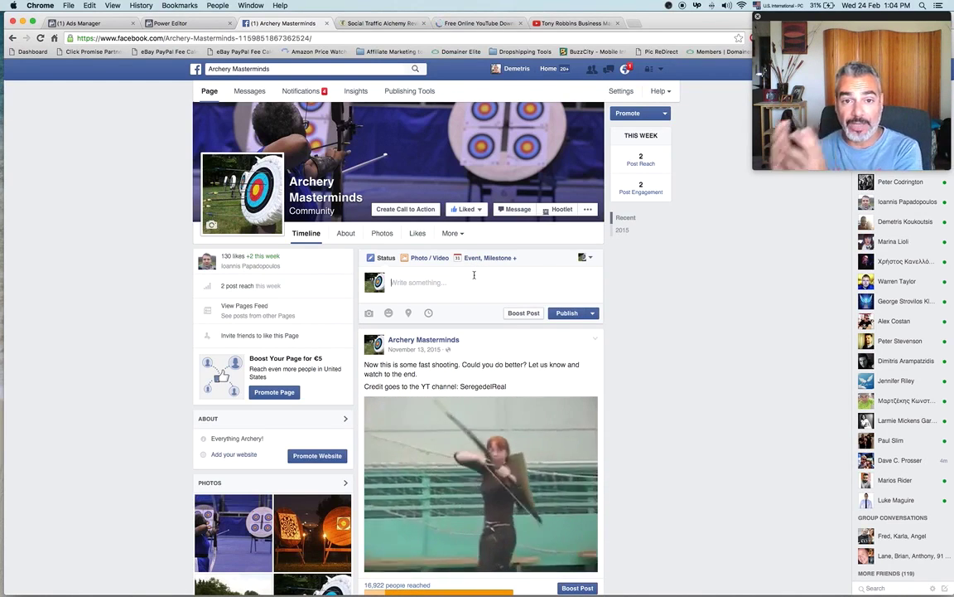
left_click(472, 23)
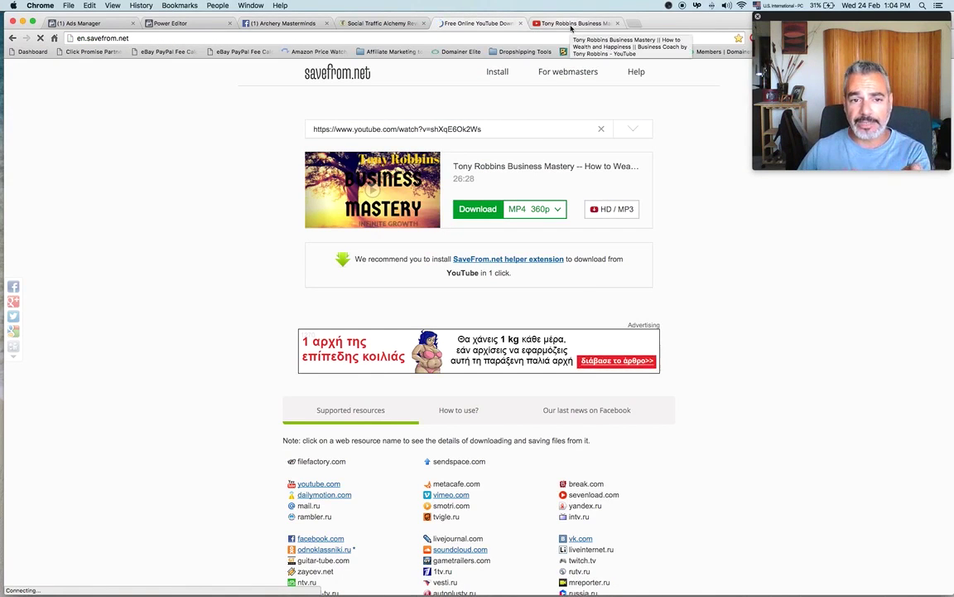
left_click(570, 23)
left_click(464, 23)
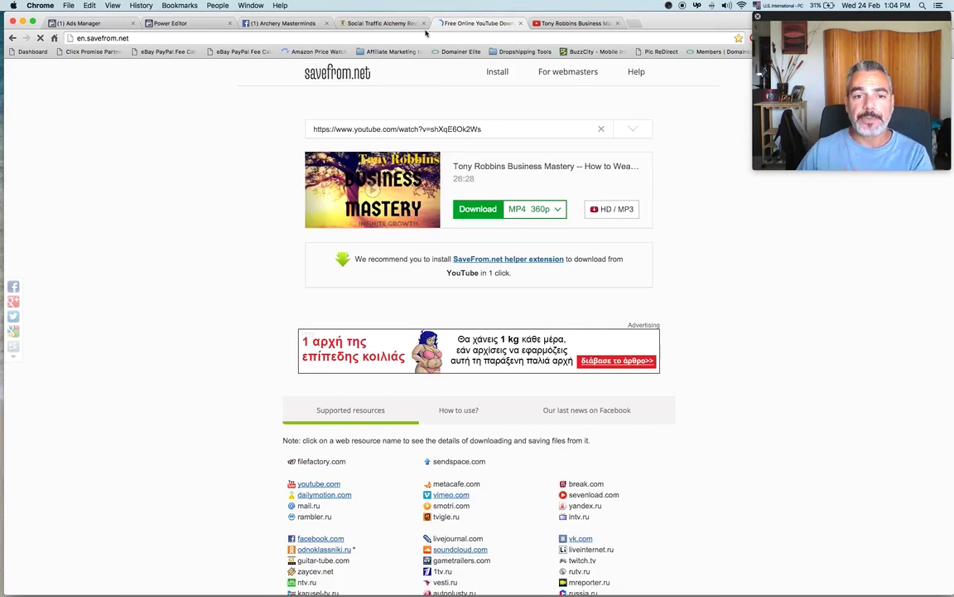
left_click(364, 23)
left_click(307, 23)
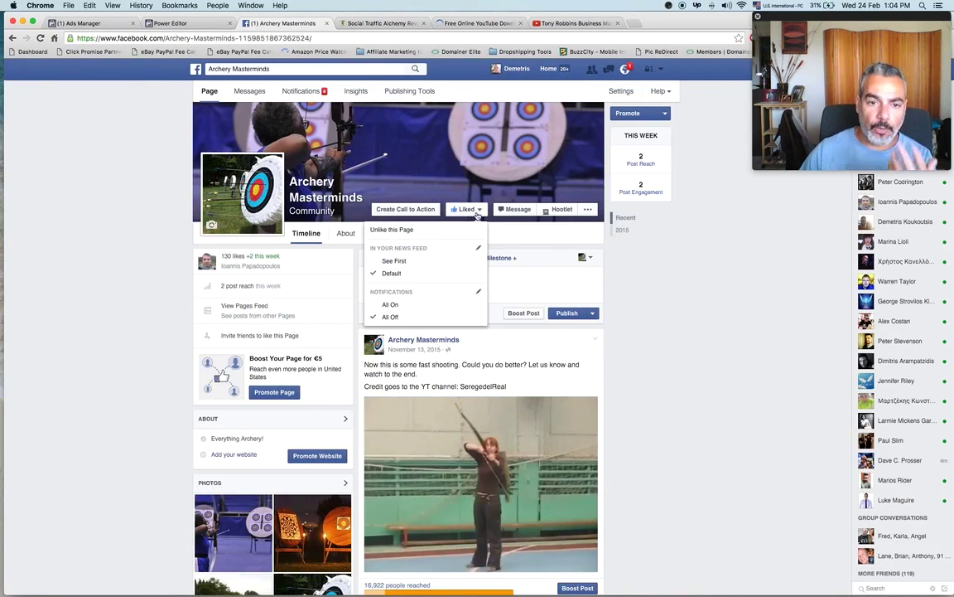
- Scroll to the fast-shooting archery video post and select its caption text
scroll(541, 325, "down", 1)
scroll(541, 324, "down", 3)
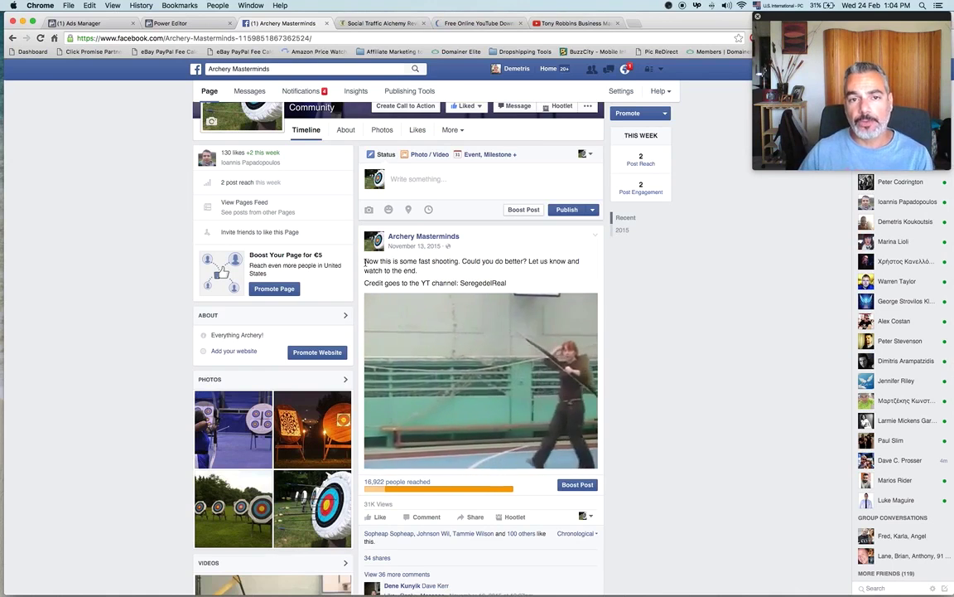
left_click_drag(365, 262, 493, 282)
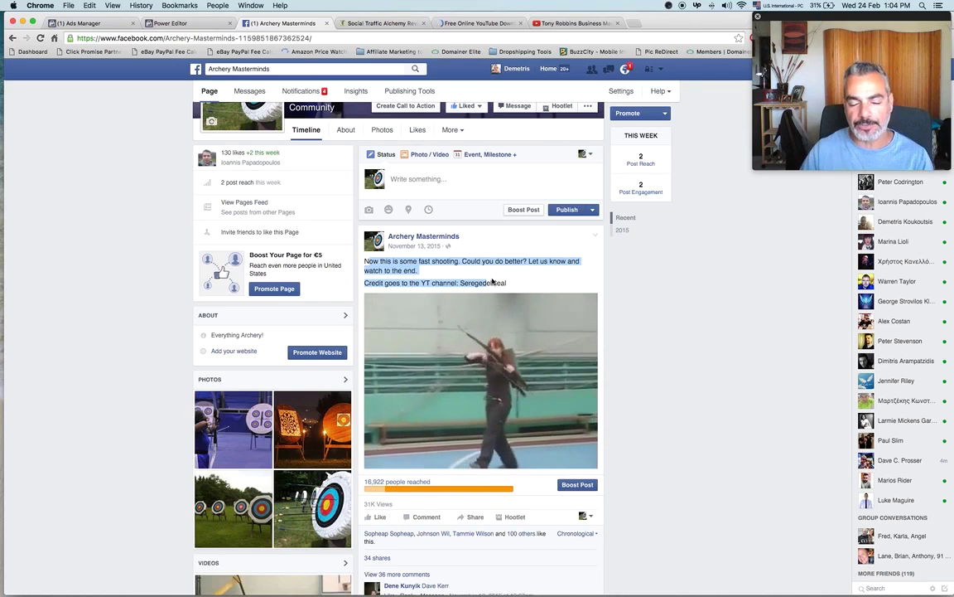
left_click(514, 284)
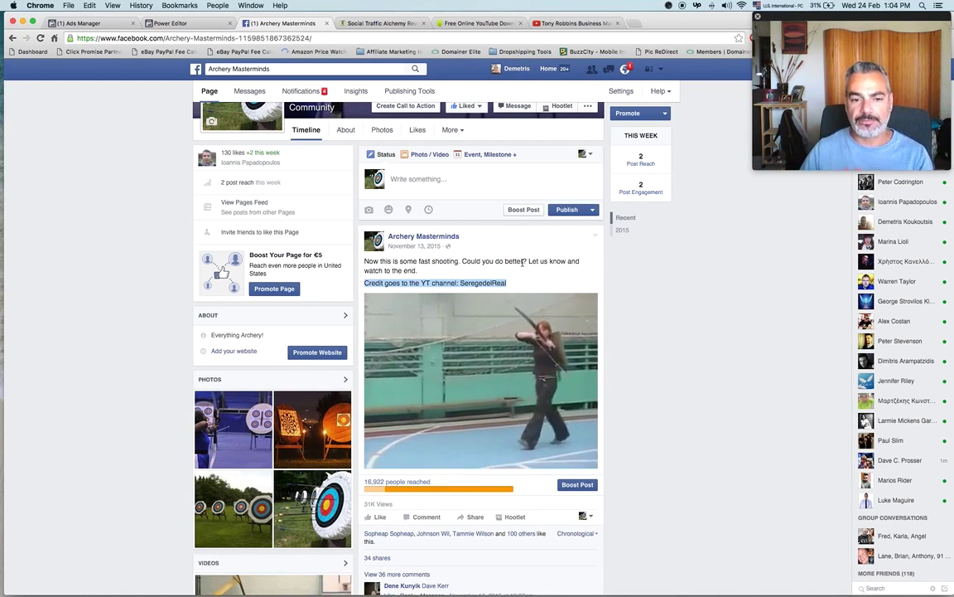
scroll(525, 260, "down", 2)
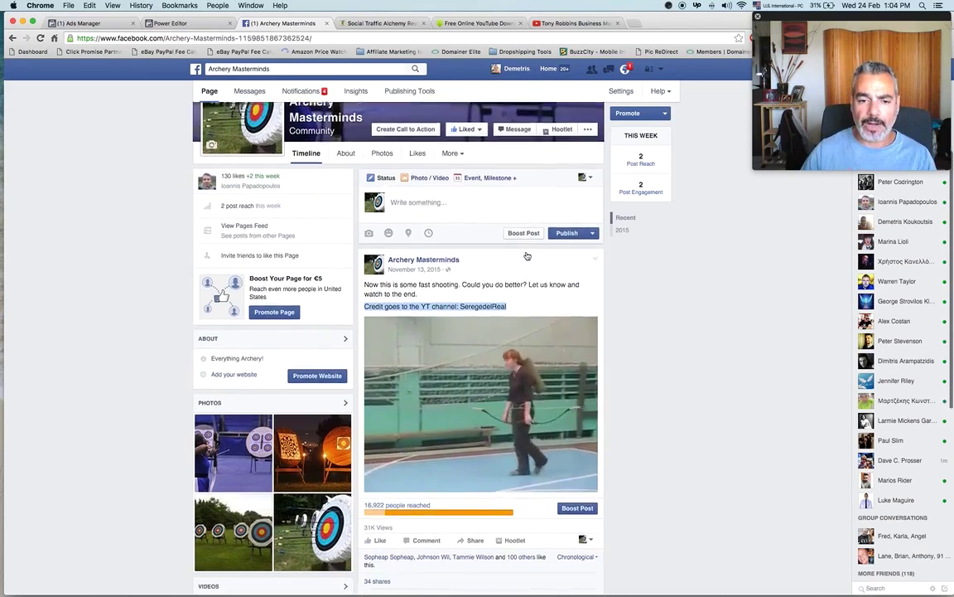
scroll(526, 255, "down", 1)
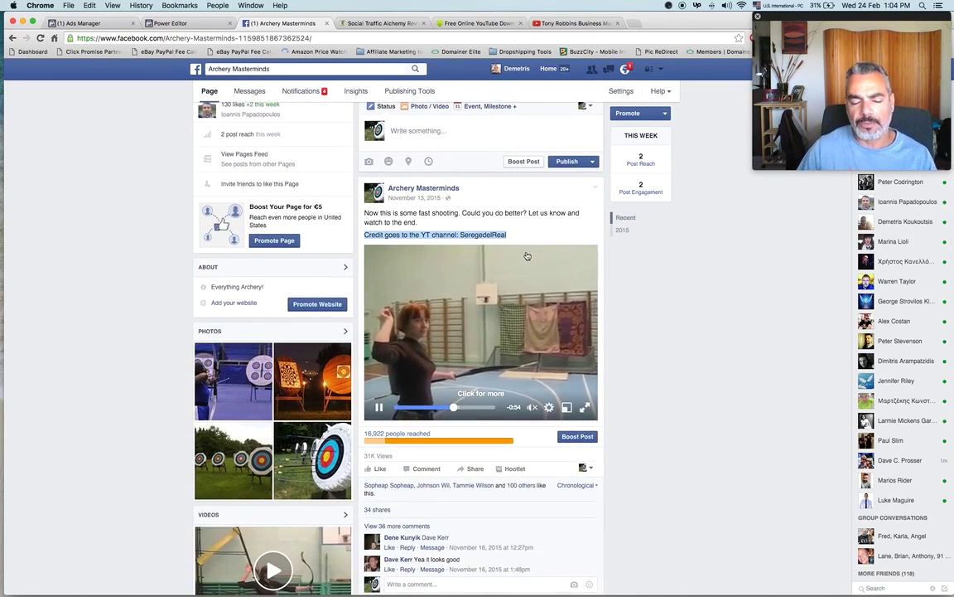
scroll(534, 254, "down", 2)
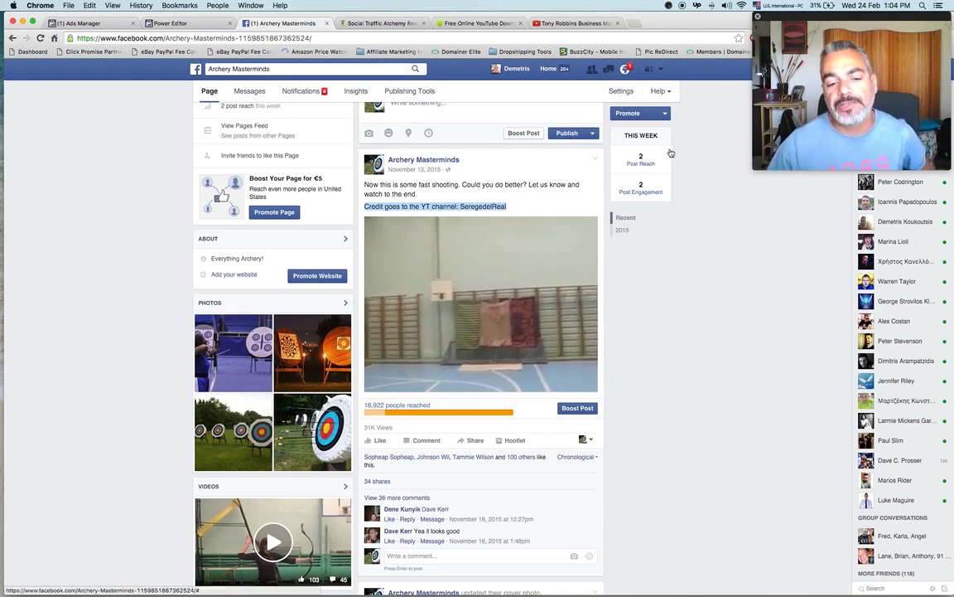
mouse_move(458, 384)
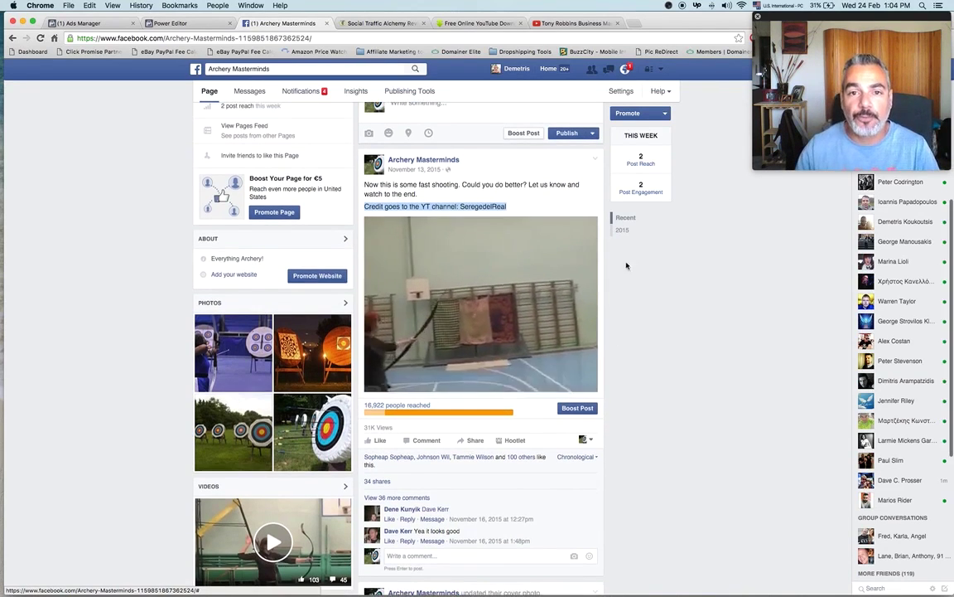
scroll(535, 296, "up", 2)
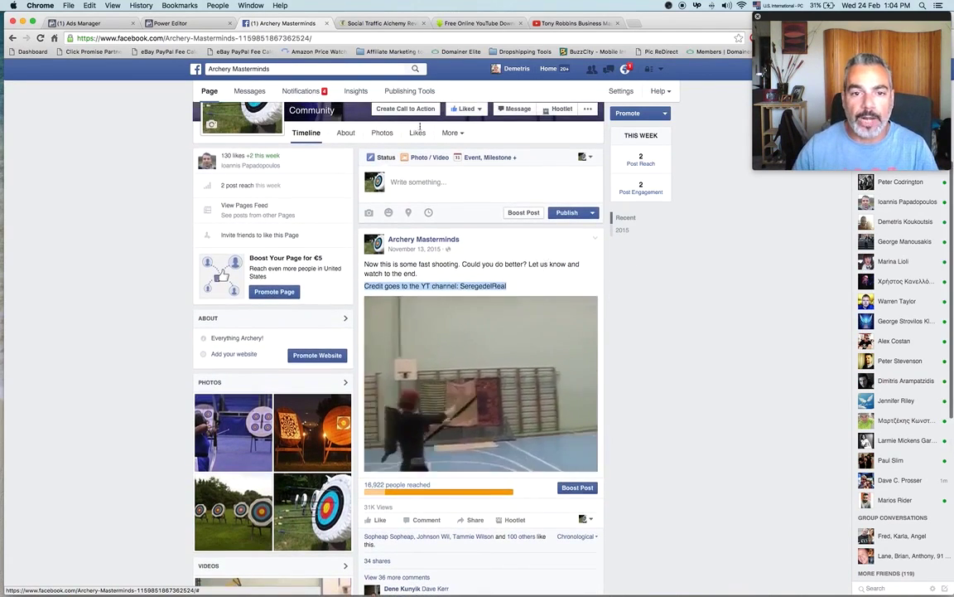
left_click(184, 23)
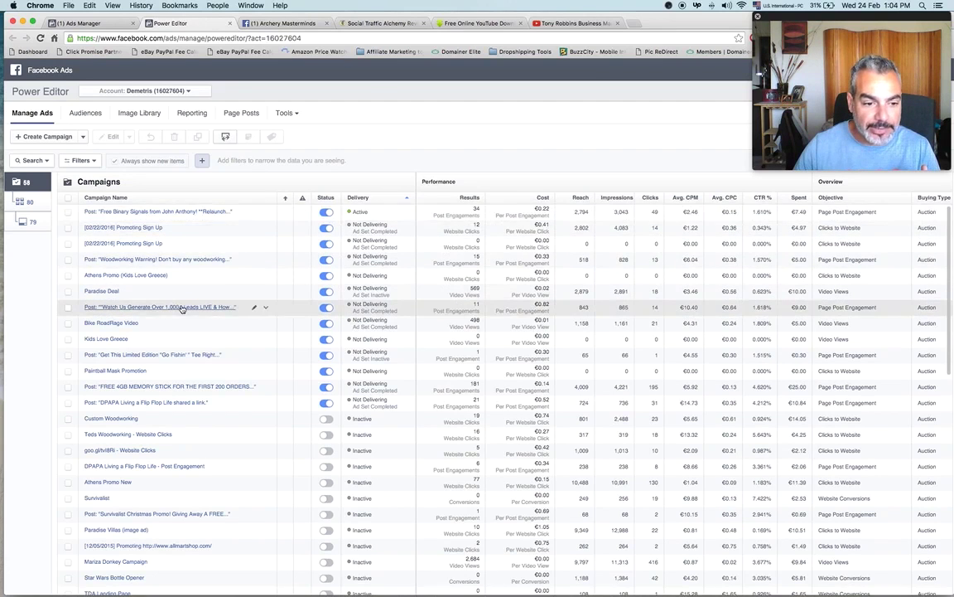
- Sort Power Editor's campaigns by Objective so Video Views lead, followed by Clicks to Website
scroll(181, 308, "down", 1)
scroll(777, 233, "up", 1)
scroll(776, 233, "right", 1)
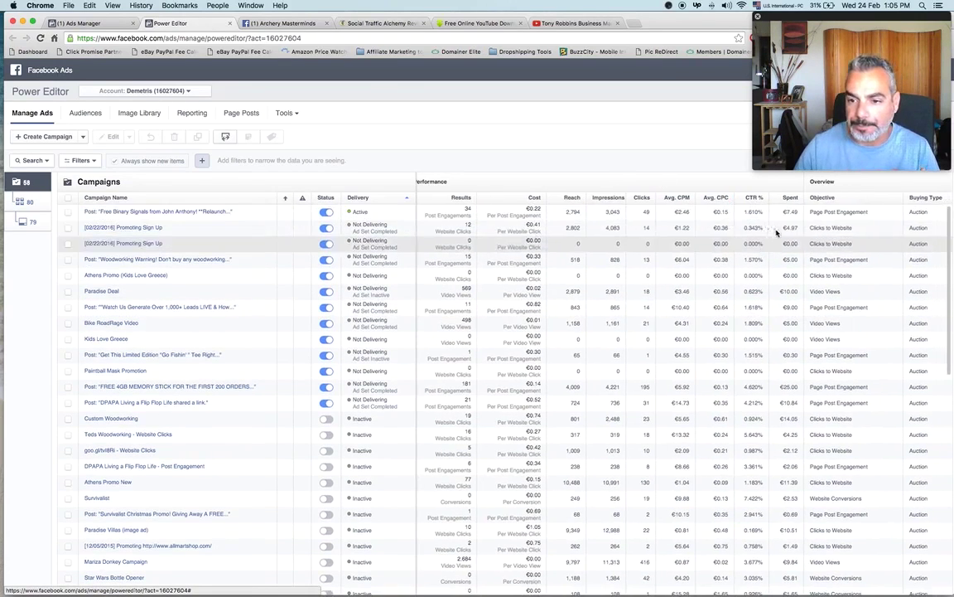
scroll(858, 222, "right", 1)
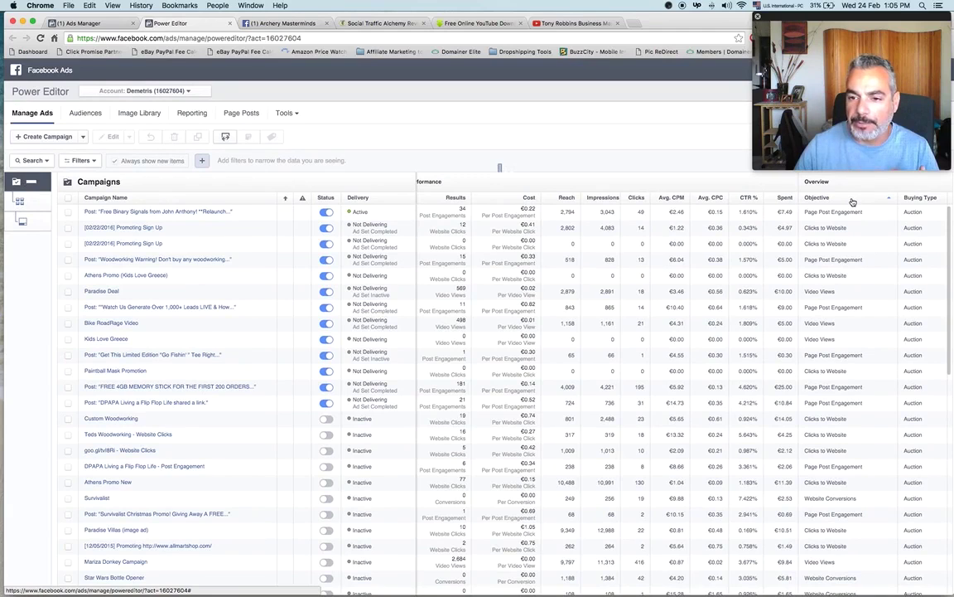
left_click(853, 201)
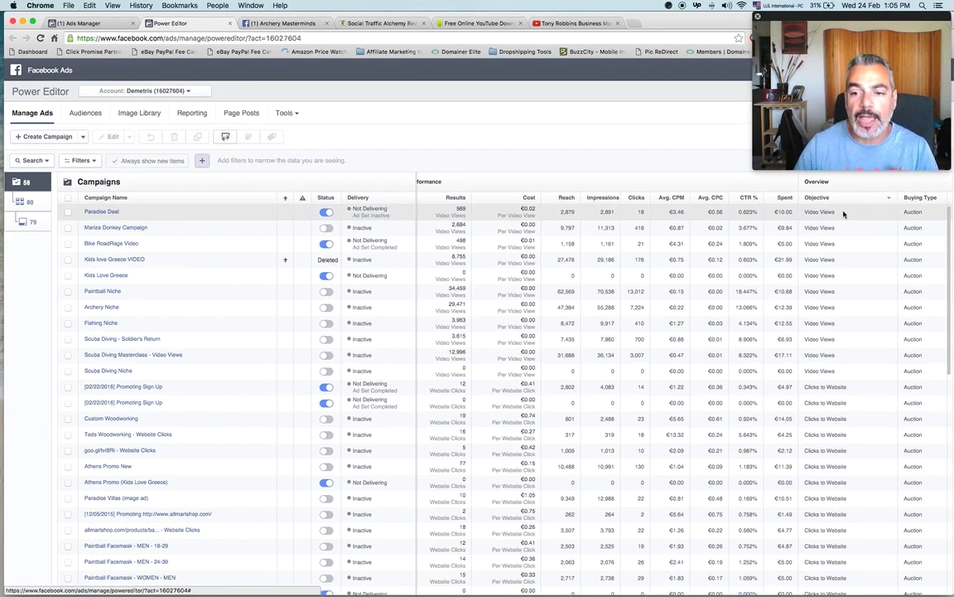
scroll(843, 214, "down", 5)
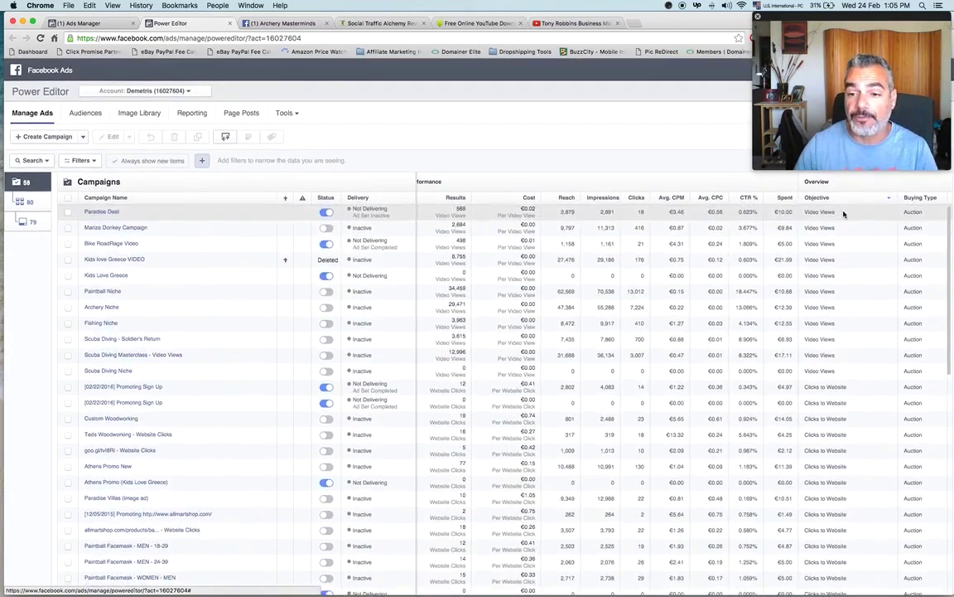
scroll(843, 213, "down", 10)
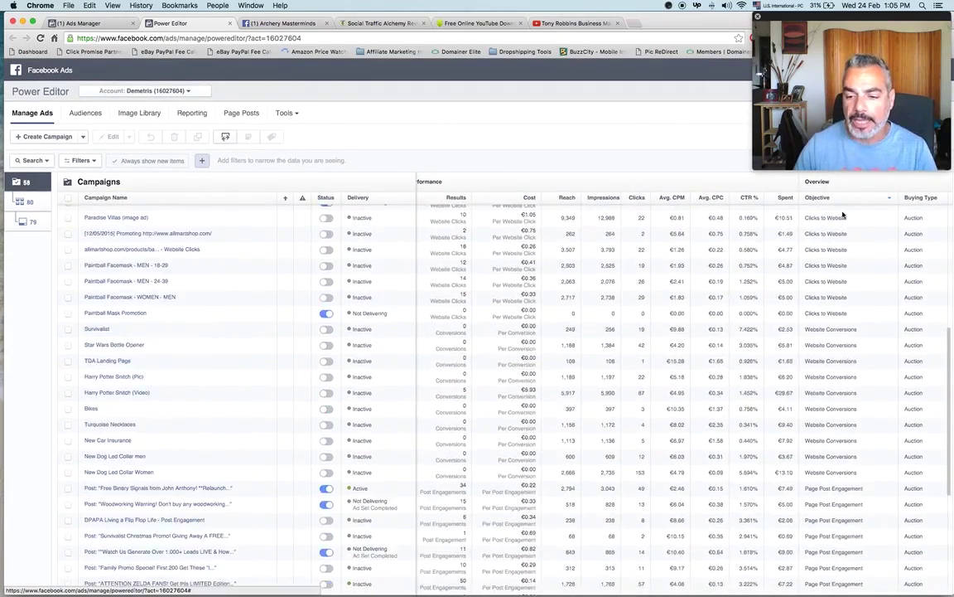
scroll(841, 217, "up", 15)
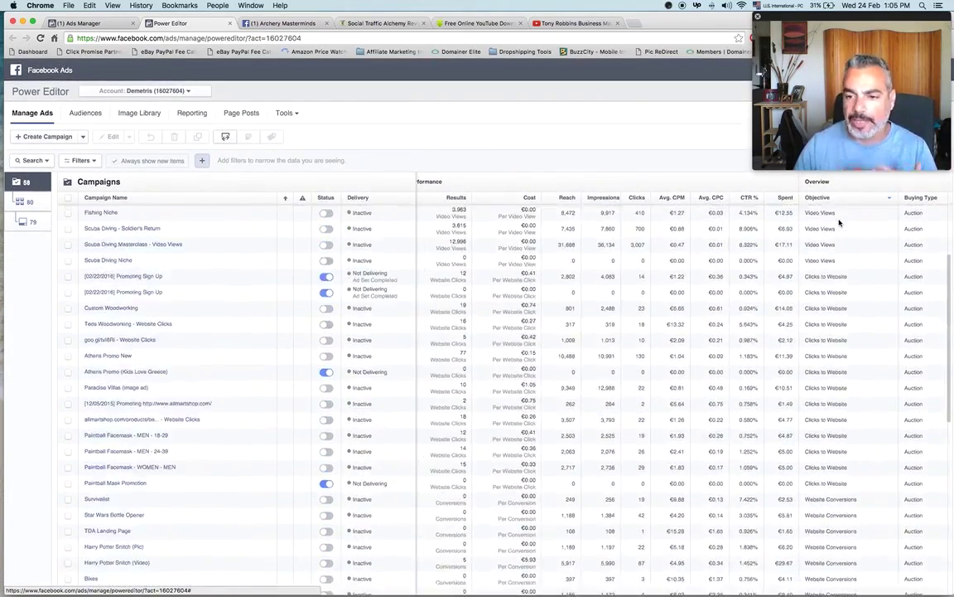
scroll(839, 220, "right", 3)
scroll(837, 221, "right", 5)
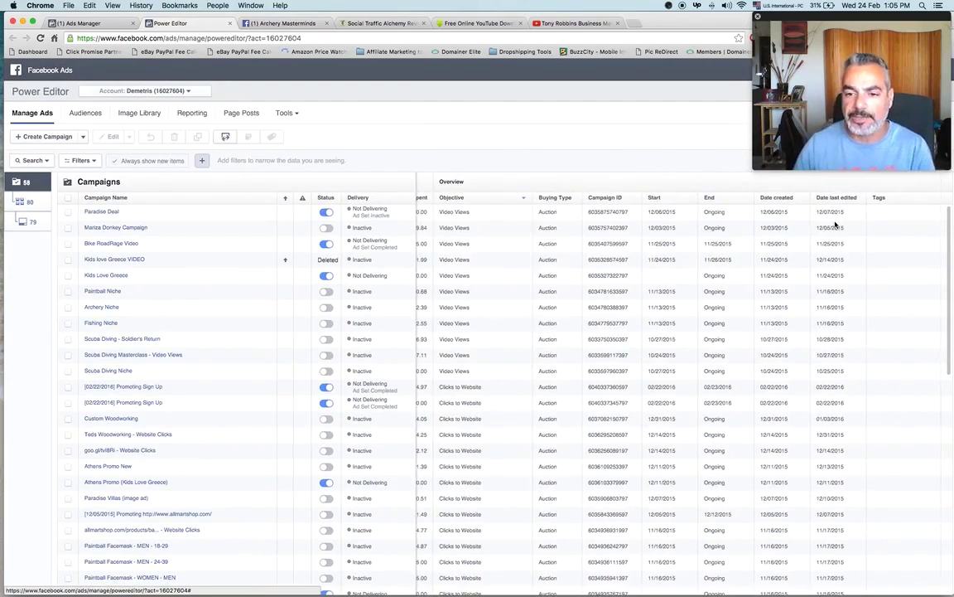
scroll(840, 222, "left", 6)
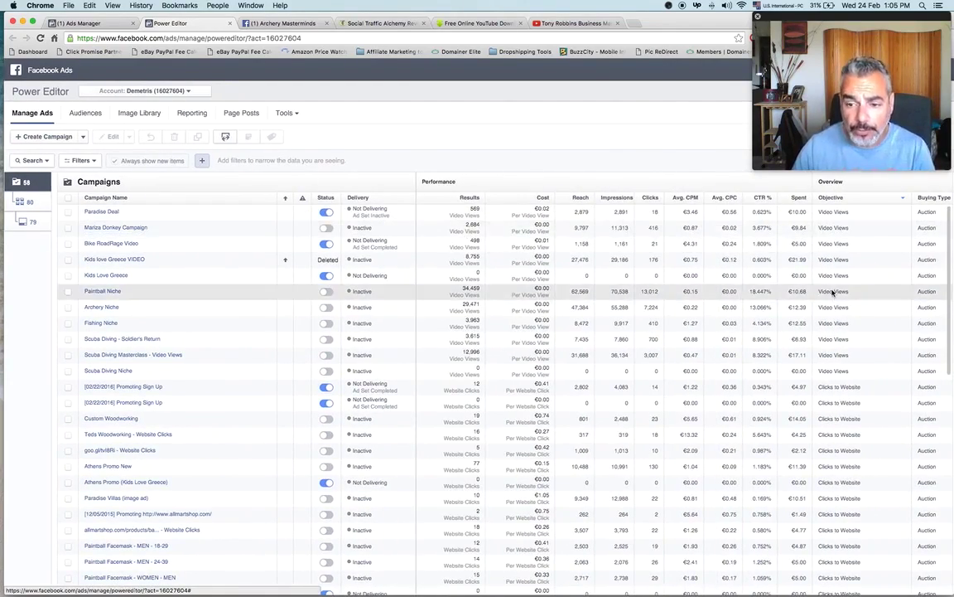